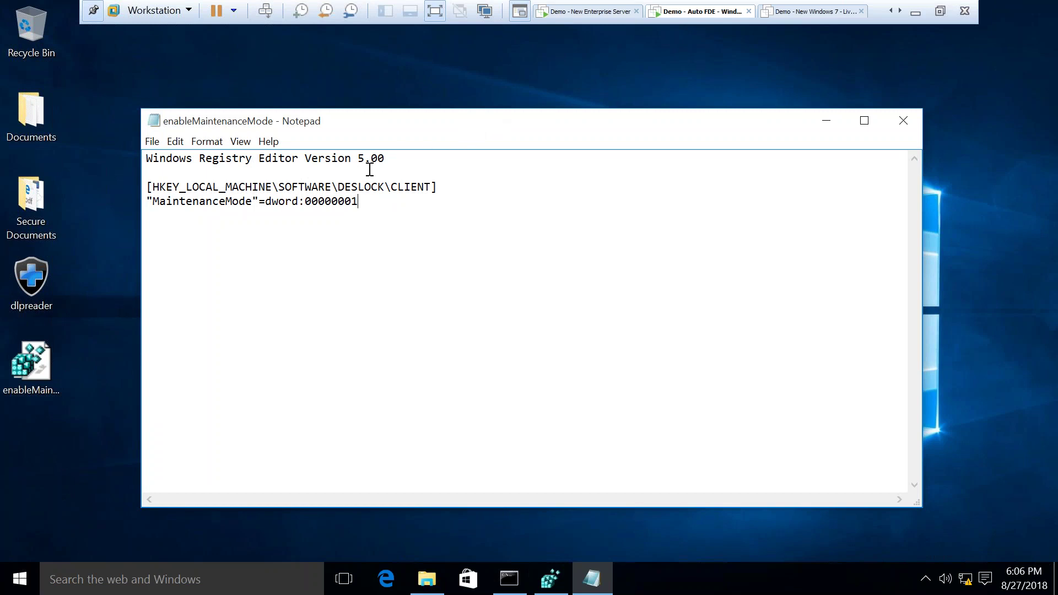
- Verify MaintenanceMode is 1 under HKLM\SOFTWARE\DESlock\Client in Registry Editor, then close the editor
{"action": "left_click", "coordinate": [43, 369]}
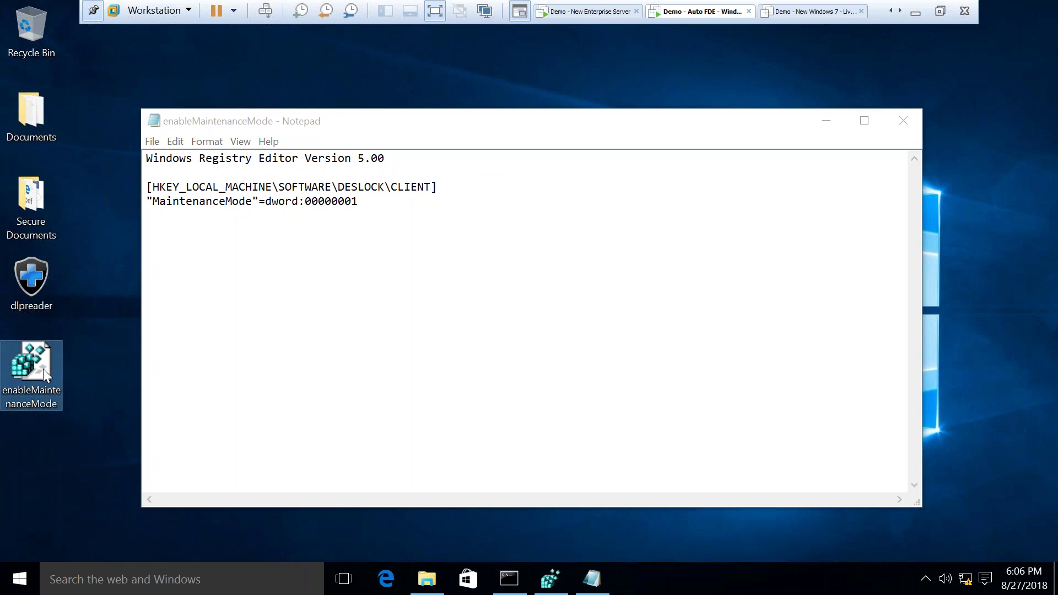
{"action": "left_click", "coordinate": [375, 204]}
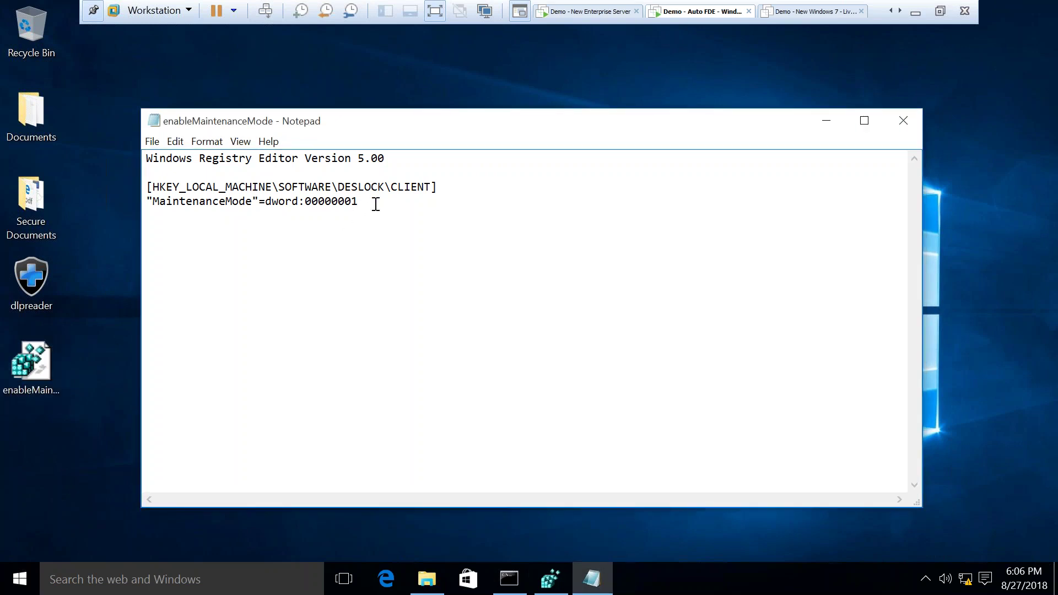
{"action": "left_click", "coordinate": [550, 579]}
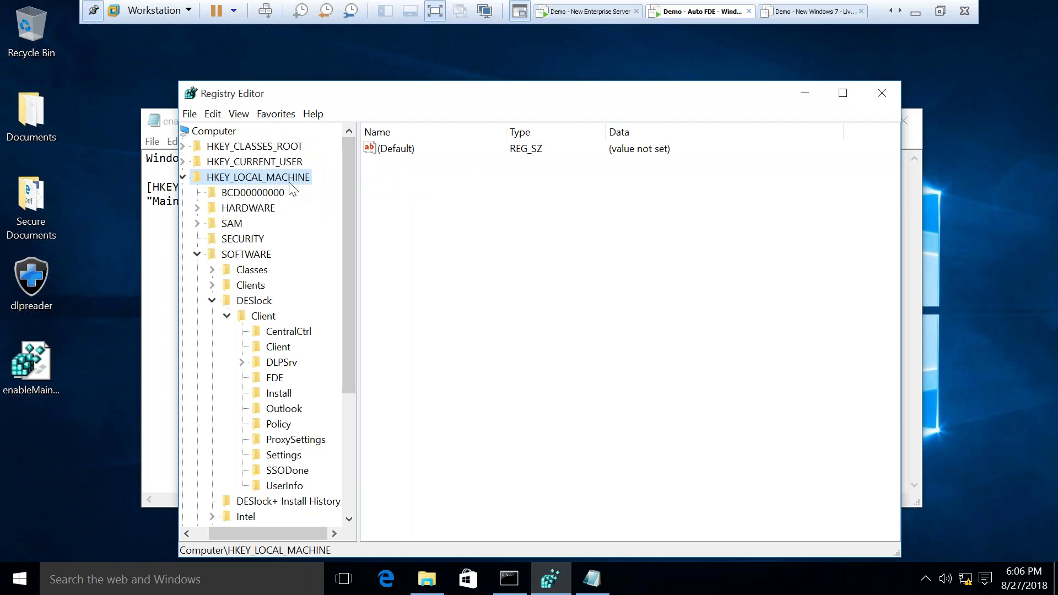
{"action": "left_click", "coordinate": [248, 255]}
{"action": "left_click", "coordinate": [255, 301]}
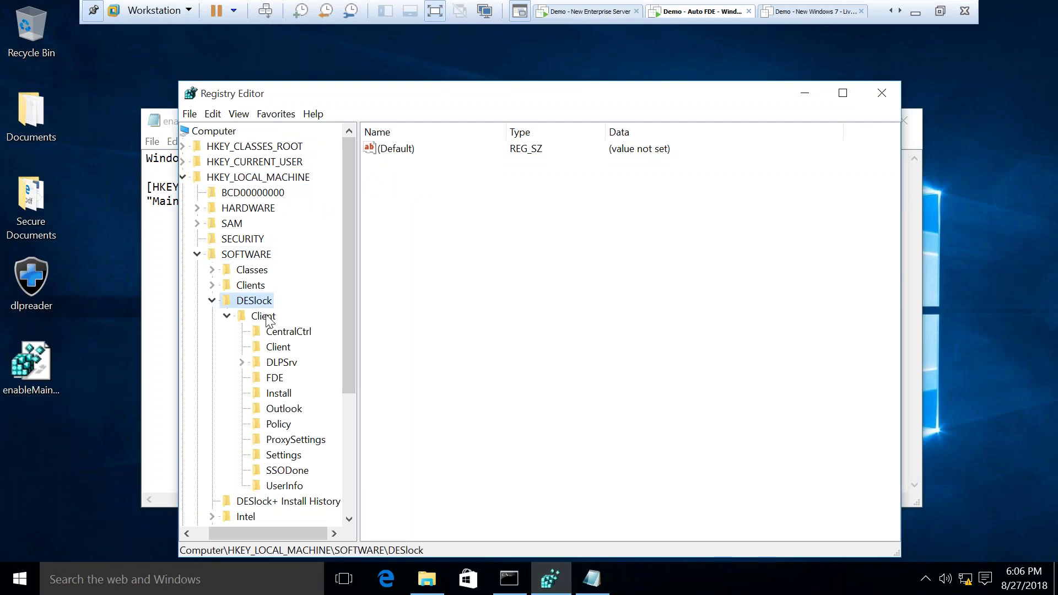
{"action": "left_click", "coordinate": [264, 316]}
{"action": "left_click", "coordinate": [423, 424]}
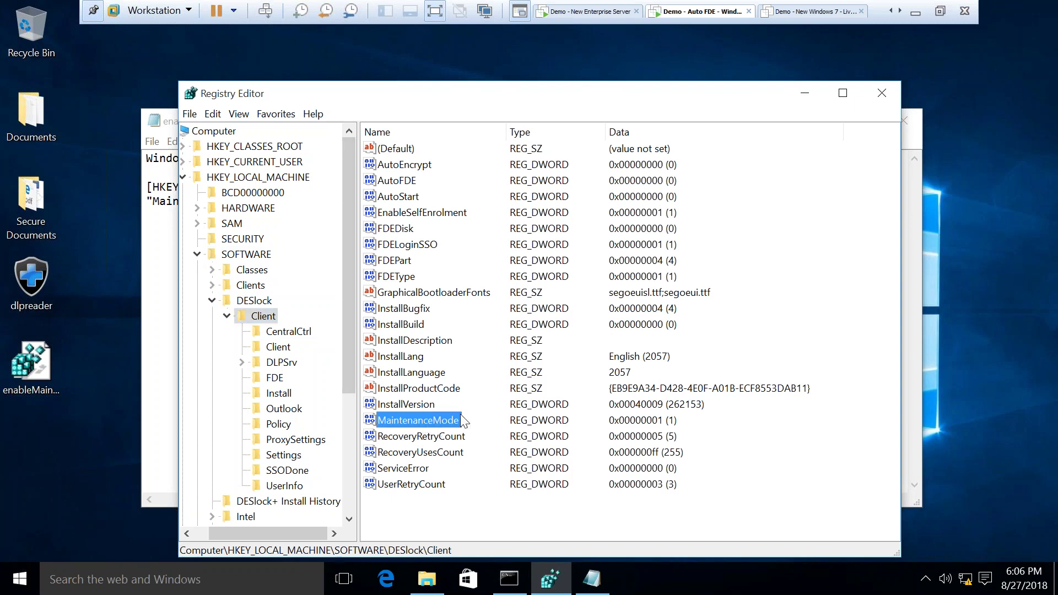
{"action": "left_click", "coordinate": [689, 420]}
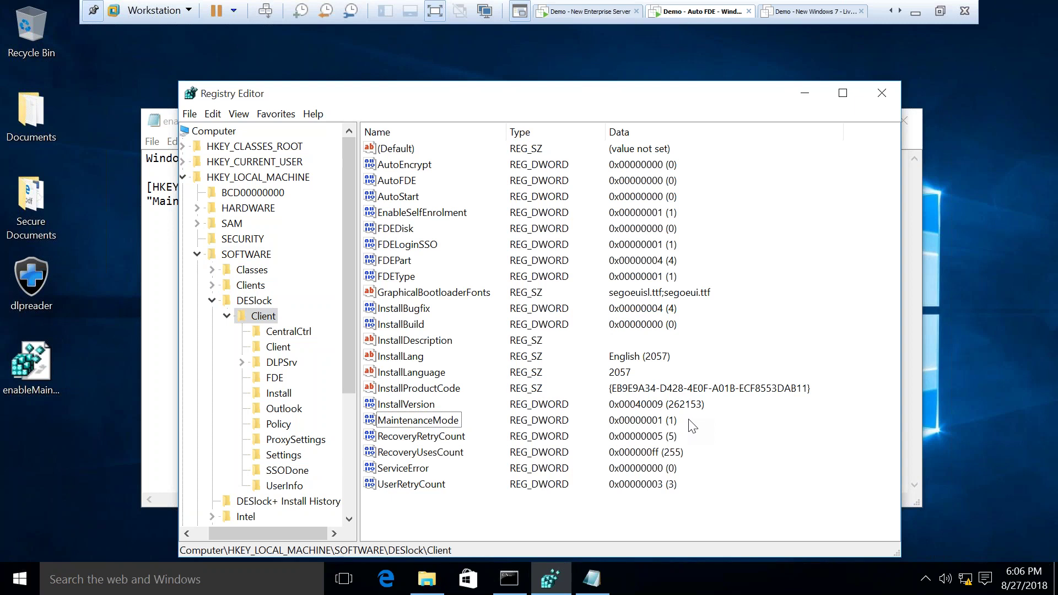
{"action": "left_click", "coordinate": [878, 89]}
- Close the registry file and browse to C:\Program Files\DESlock+, copying its path and selecting dlpcmd
{"action": "left_click", "coordinate": [902, 120]}
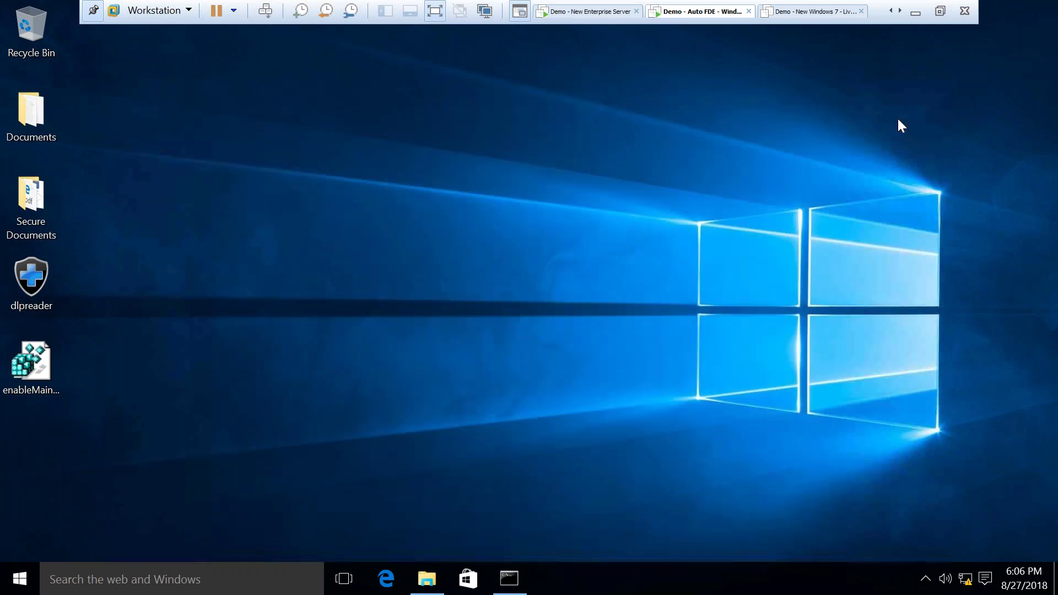
{"action": "left_click", "coordinate": [431, 571]}
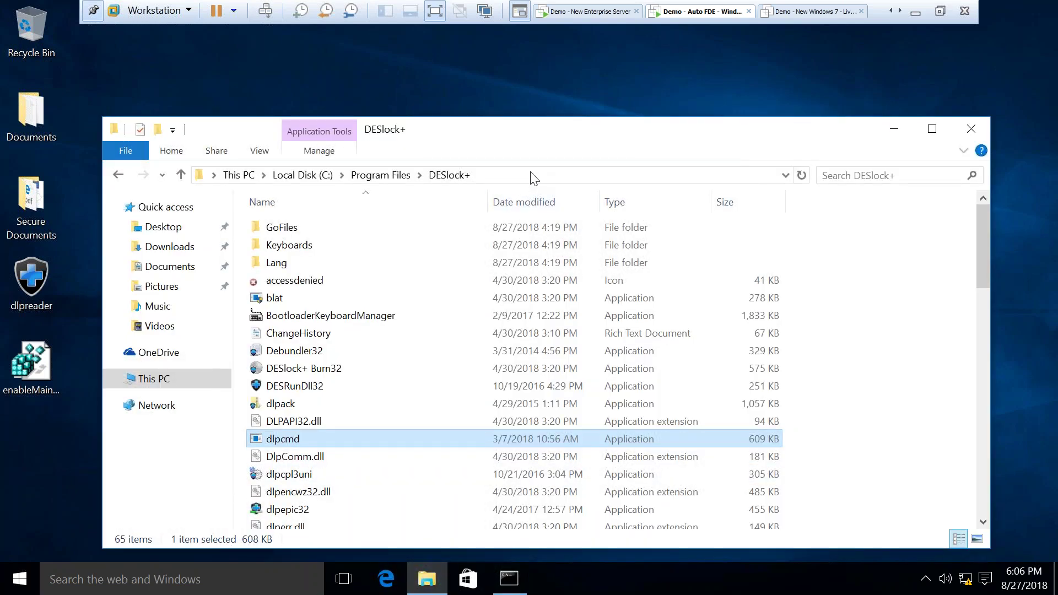
{"action": "left_click", "coordinate": [532, 173]}
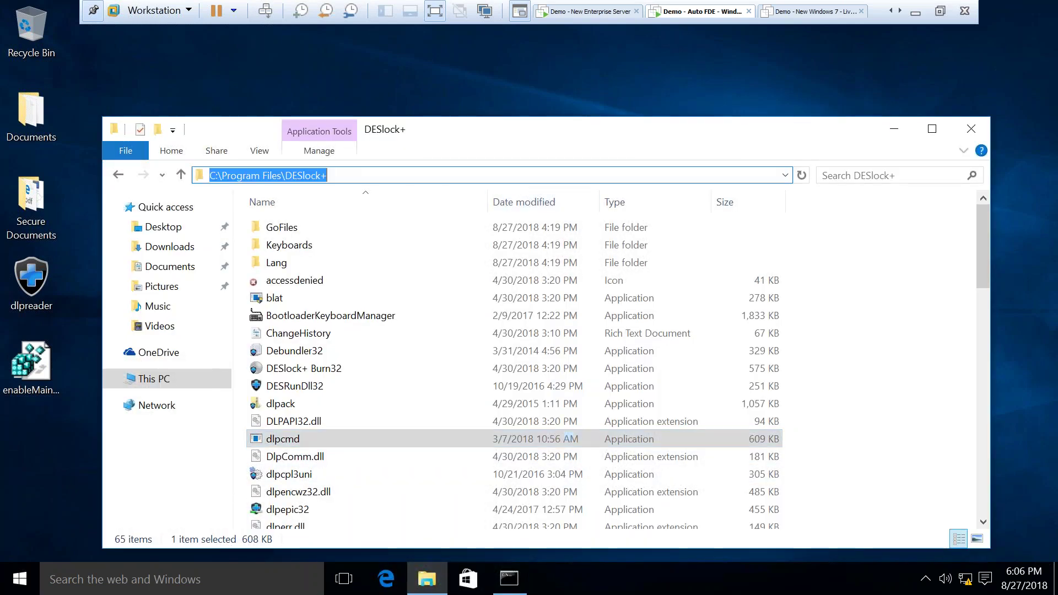
{"action": "left_click", "coordinate": [523, 173]}
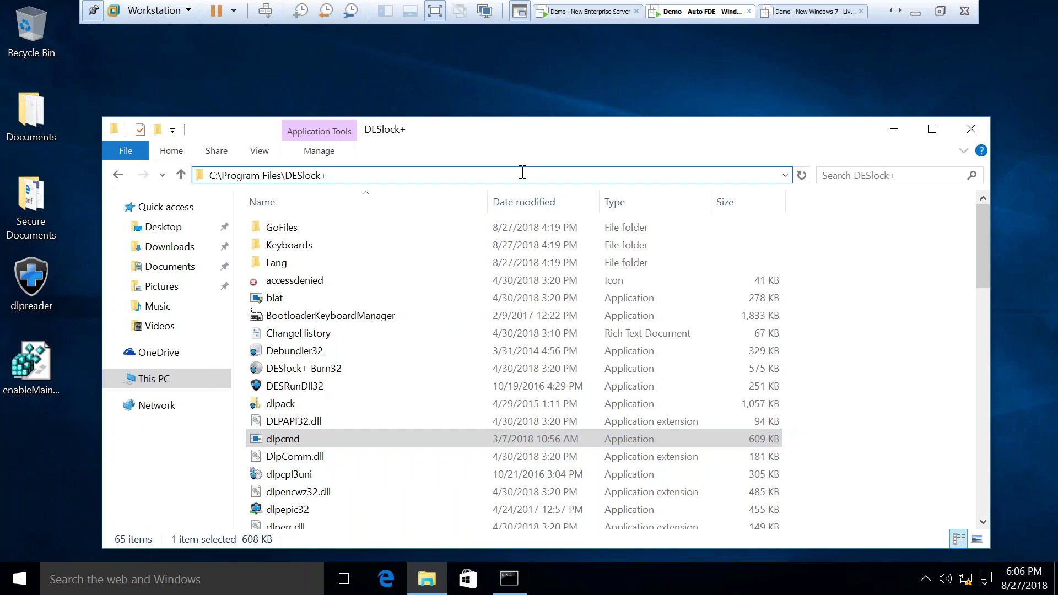
{"action": "left_click", "coordinate": [333, 433]}
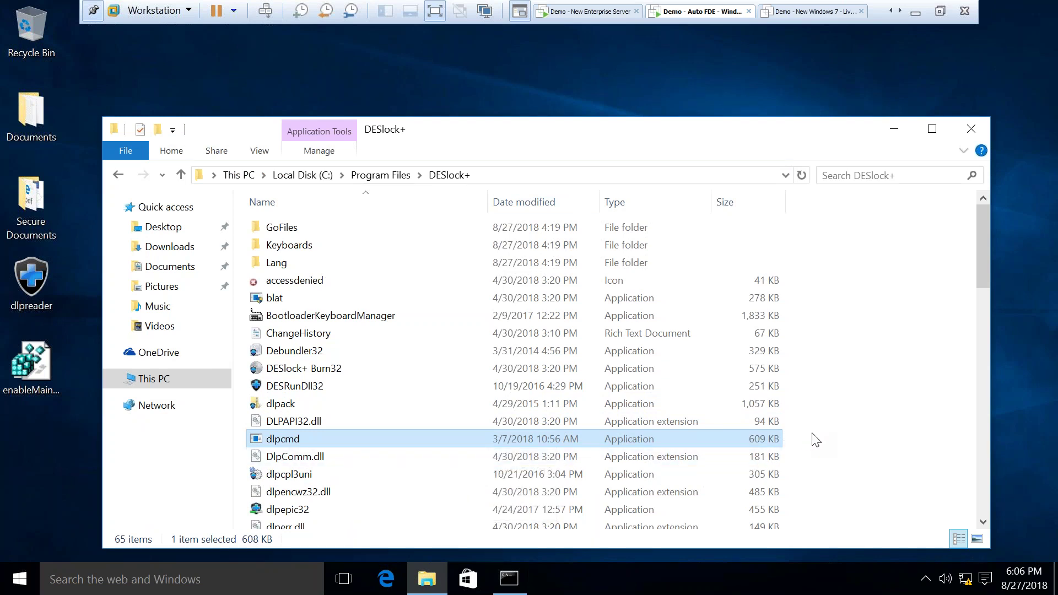
{"action": "left_click", "coordinate": [510, 578]}
- Run dlpcmd in the administrator Command Prompt to list its commands, including maintenance
{"action": "left_click_drag", "start_coordinate": [645, 71], "coordinate": [598, 60]}
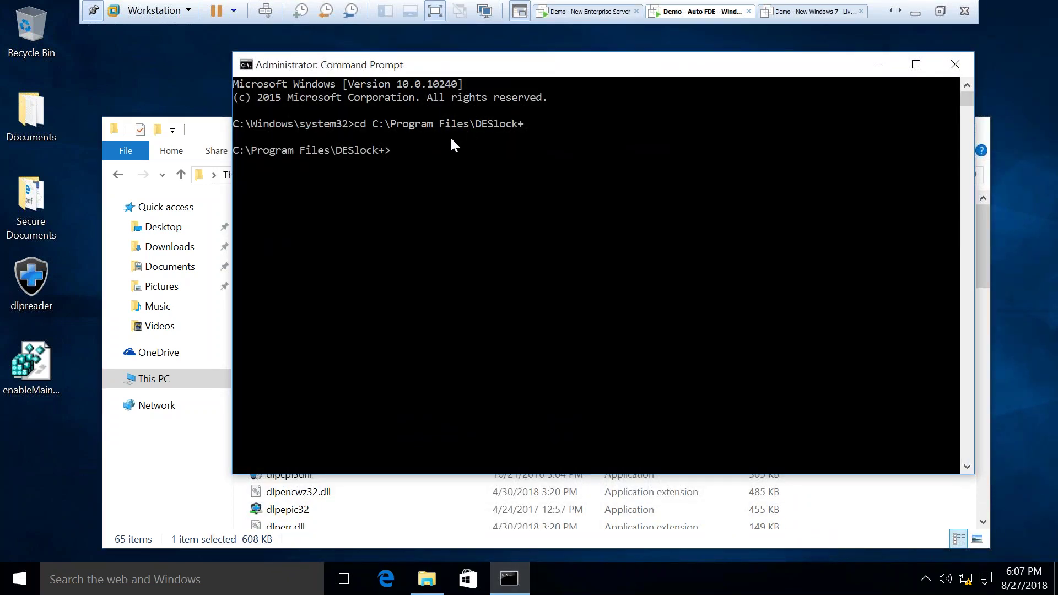
{"action": "type", "text": "dlpcmd"}
{"action": "key", "text": "Return"}
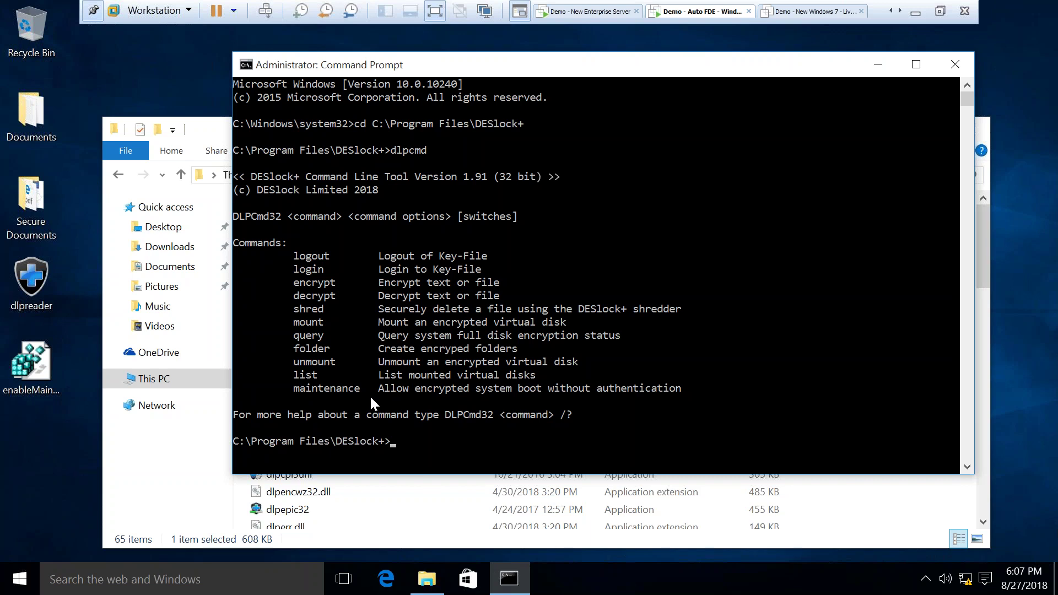
- Run 'dlpcmd maintenance -boots:2' with the admin password to skip authentication for two reboots
{"action": "key", "text": "Up"}
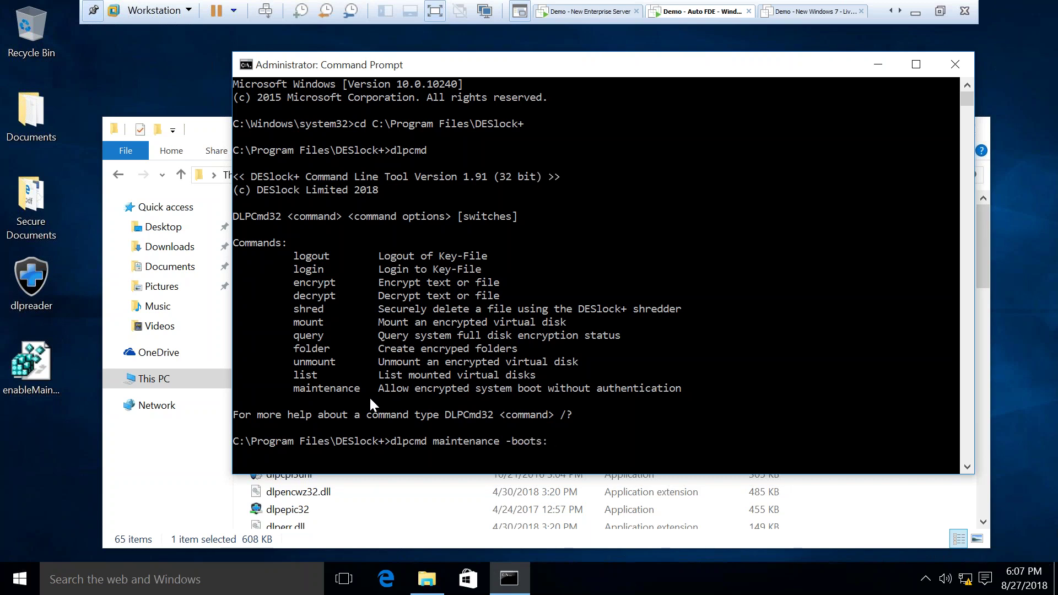
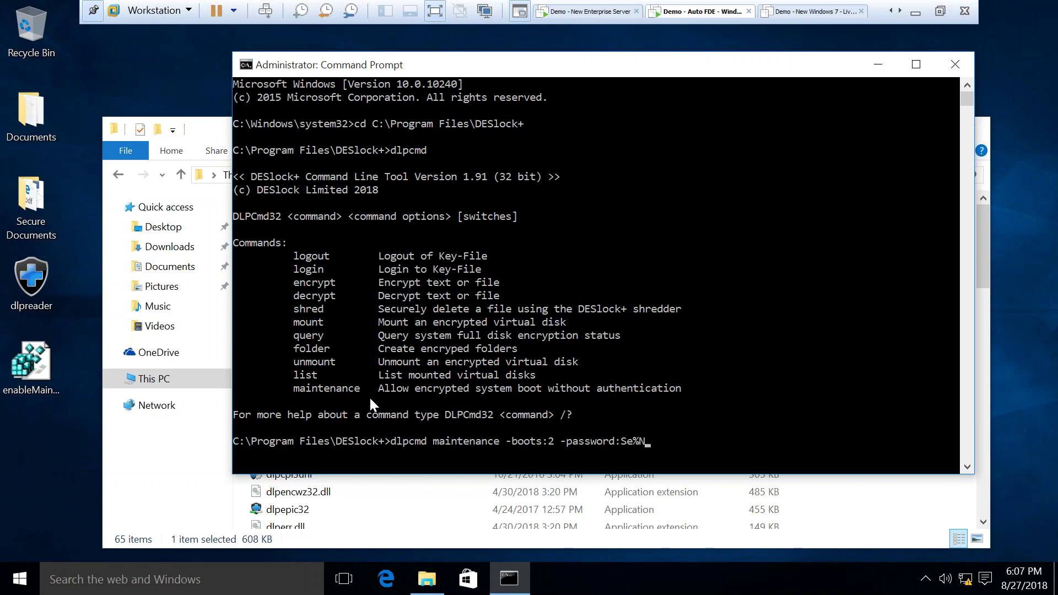
{"action": "key", "text": "Return"}
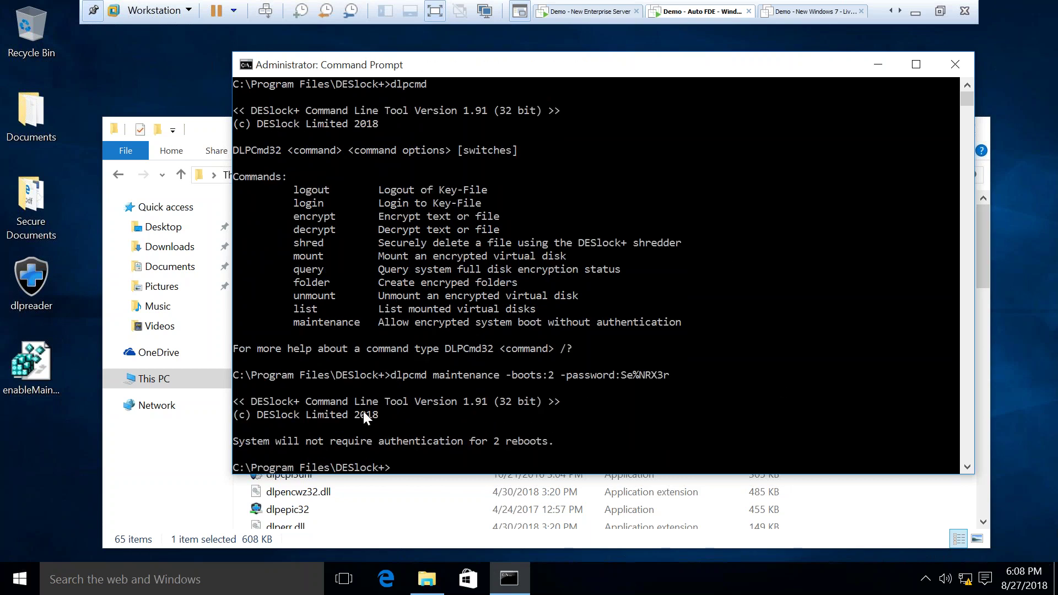
- Restart Windows, then from the sign-in screen open the power options to restart again
{"action": "left_click", "coordinate": [13, 579]}
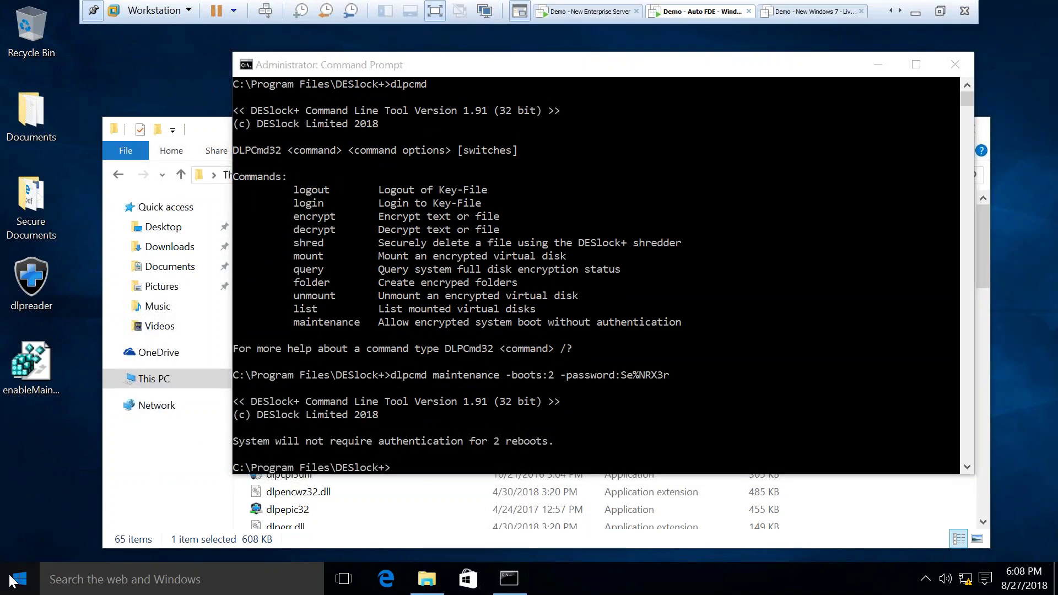
{"action": "left_click", "coordinate": [39, 512]}
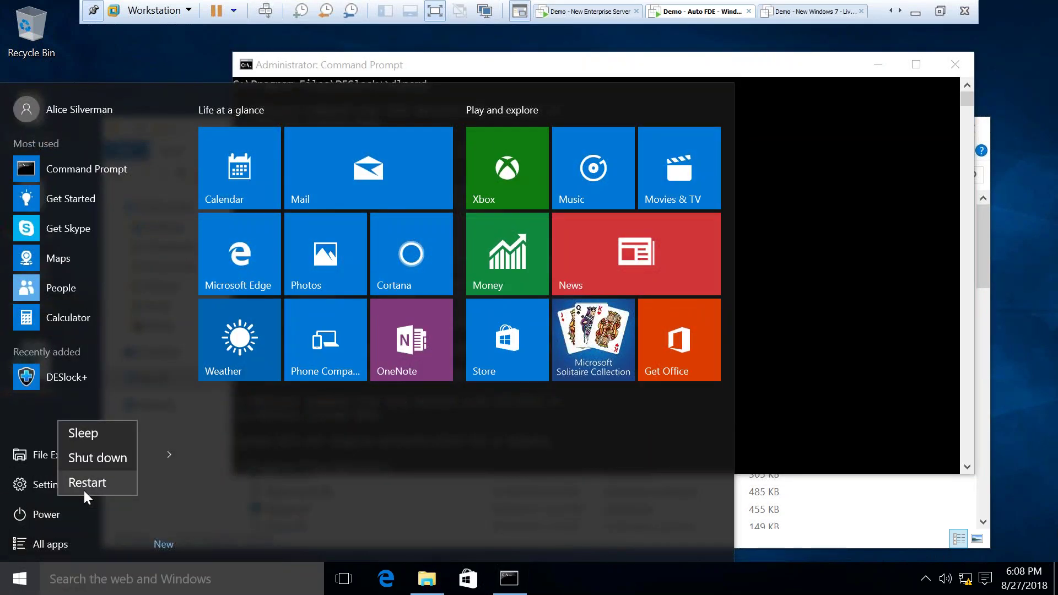
{"action": "left_click", "coordinate": [100, 482]}
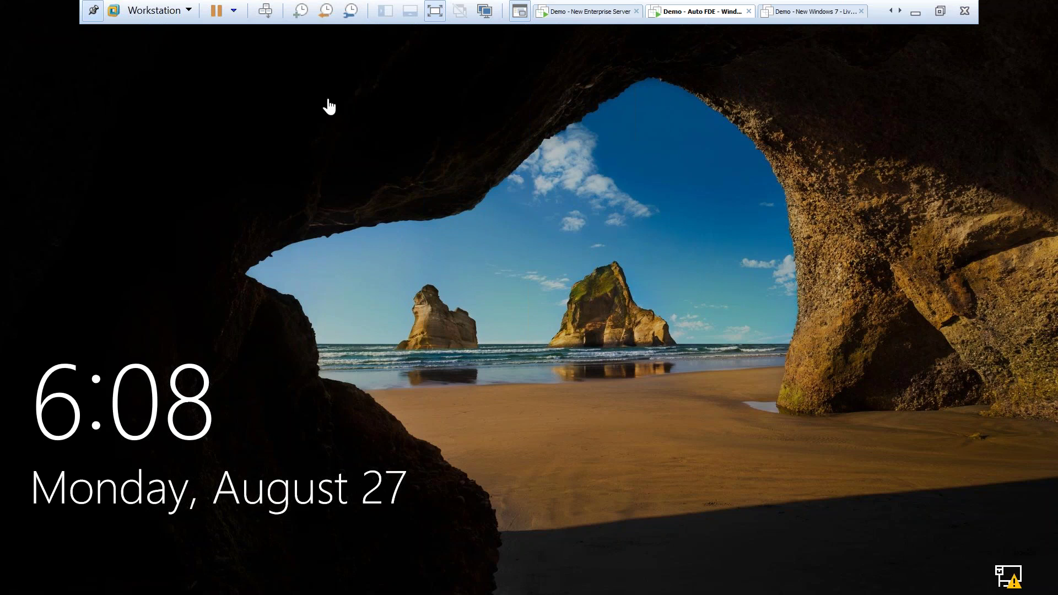
{"action": "left_click", "coordinate": [266, 16]}
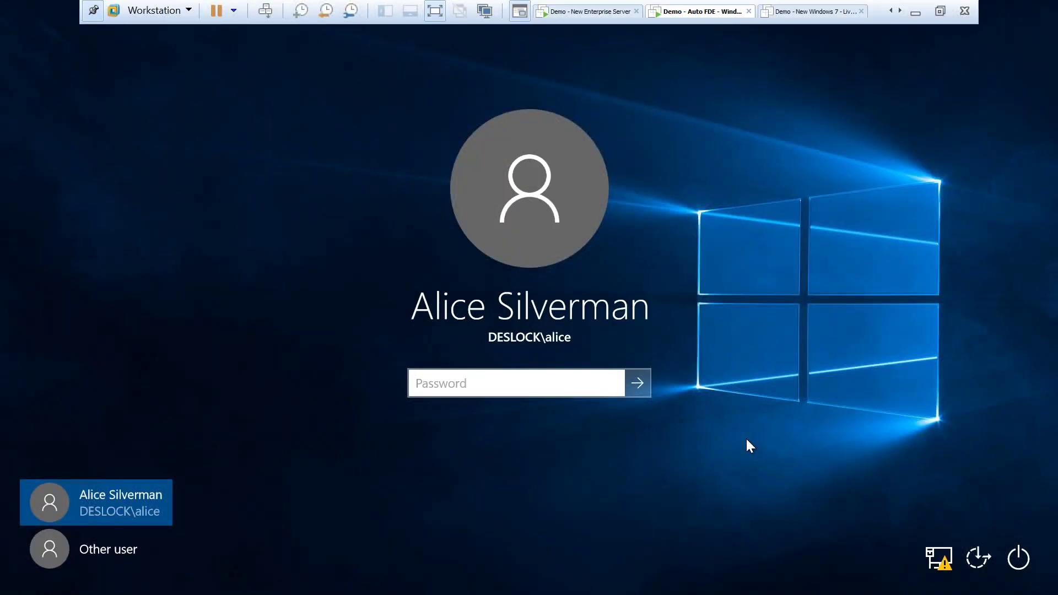
{"action": "left_click", "coordinate": [1018, 559]}
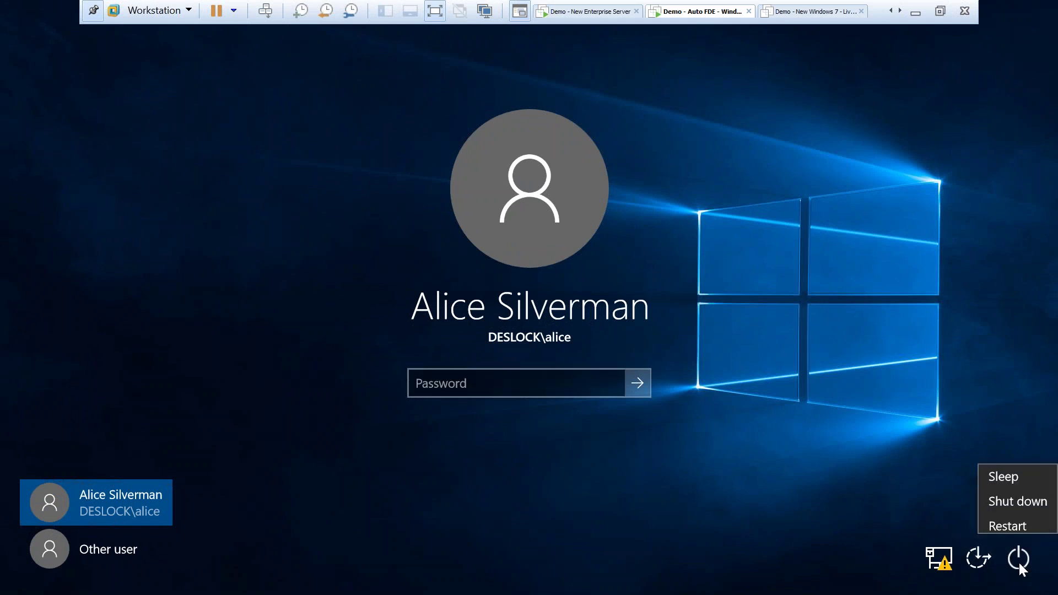
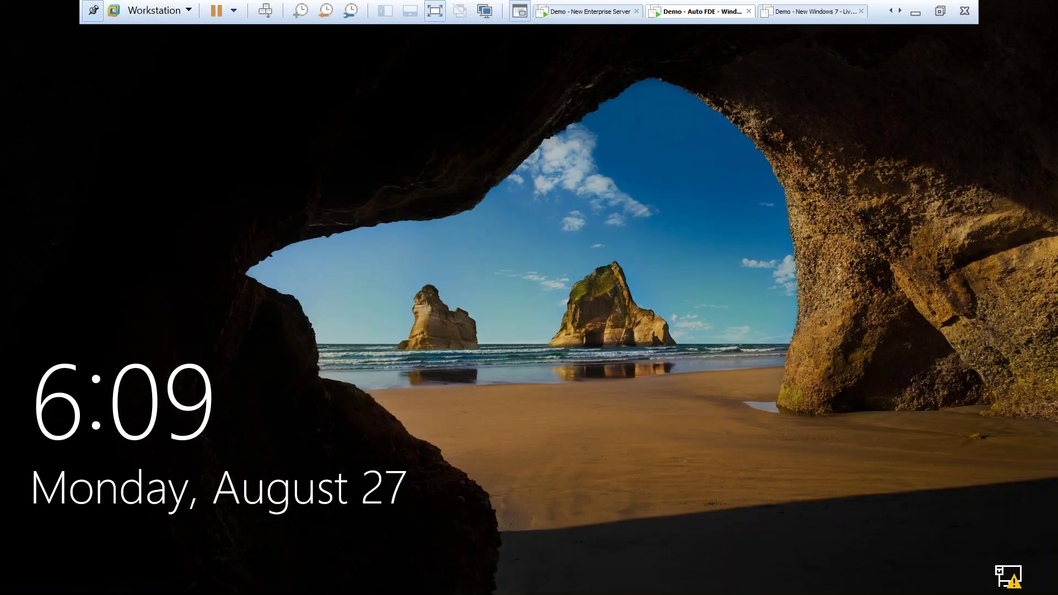
- Restart Windows 10 from the sign-in screen's power menu to reach the DESlock pre-boot login
{"action": "left_click", "coordinate": [675, 496]}
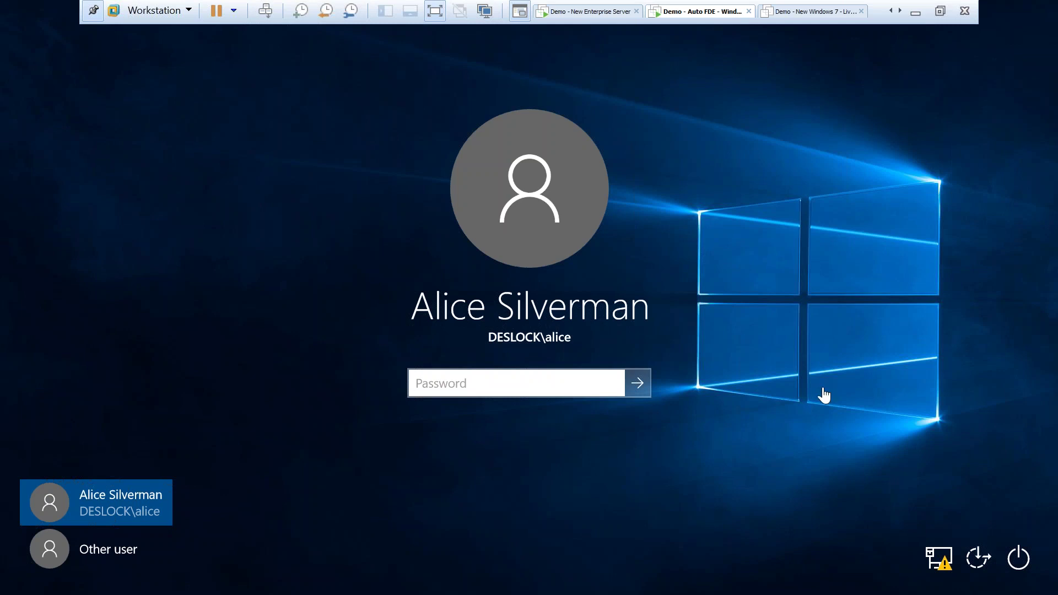
{"action": "left_click", "coordinate": [1018, 557]}
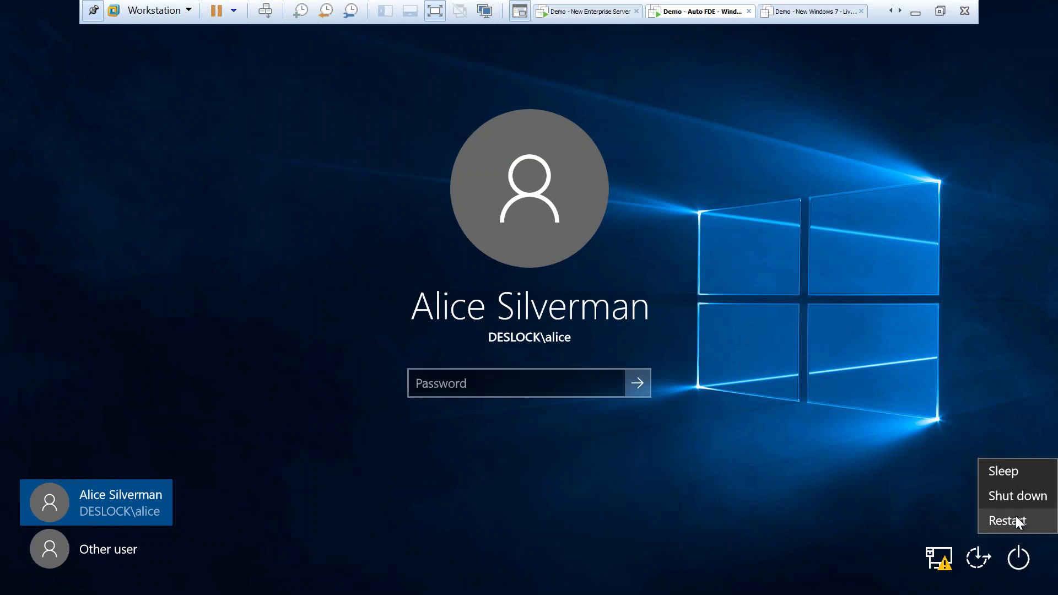
{"action": "left_click", "coordinate": [1014, 518]}
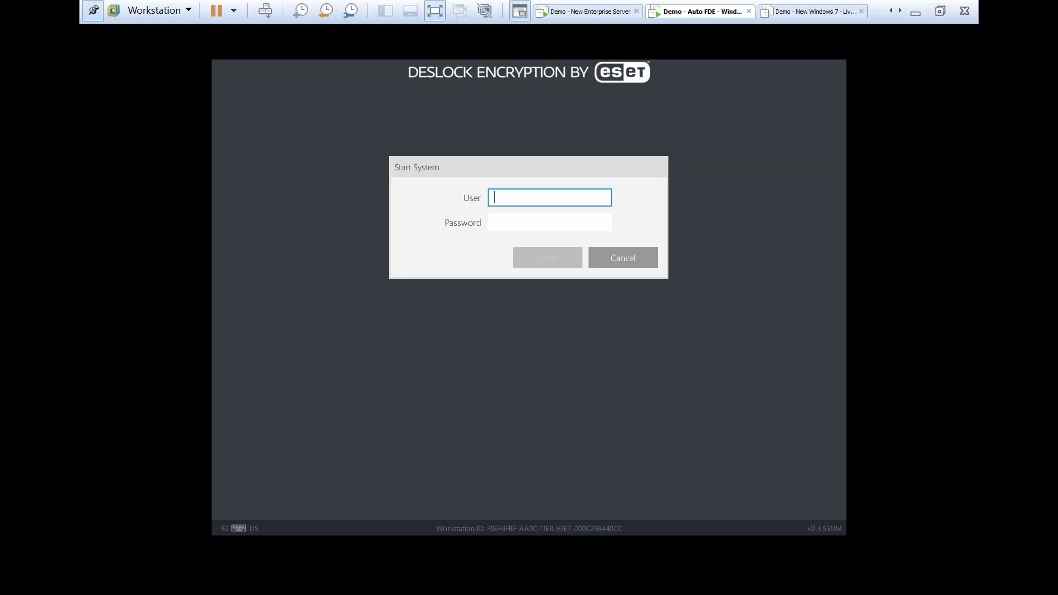
- Log in at the DESlock Start System prompt with the user's name and password
{"action": "type", "text": "alice"}
{"action": "key", "text": "Tab"}
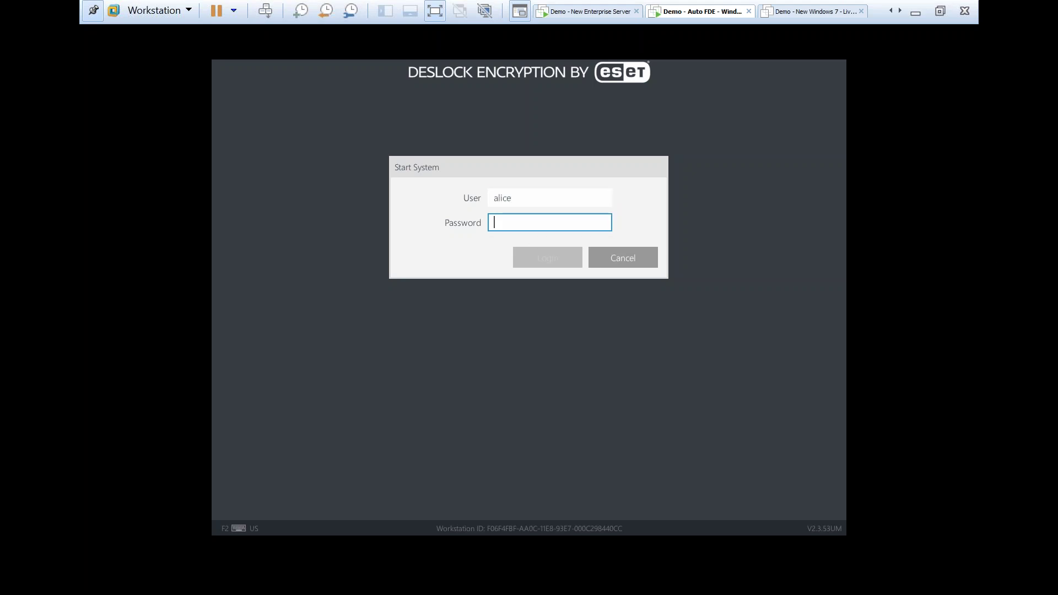
{"action": "type", "text": "*********"}
{"action": "key", "text": "Return"}
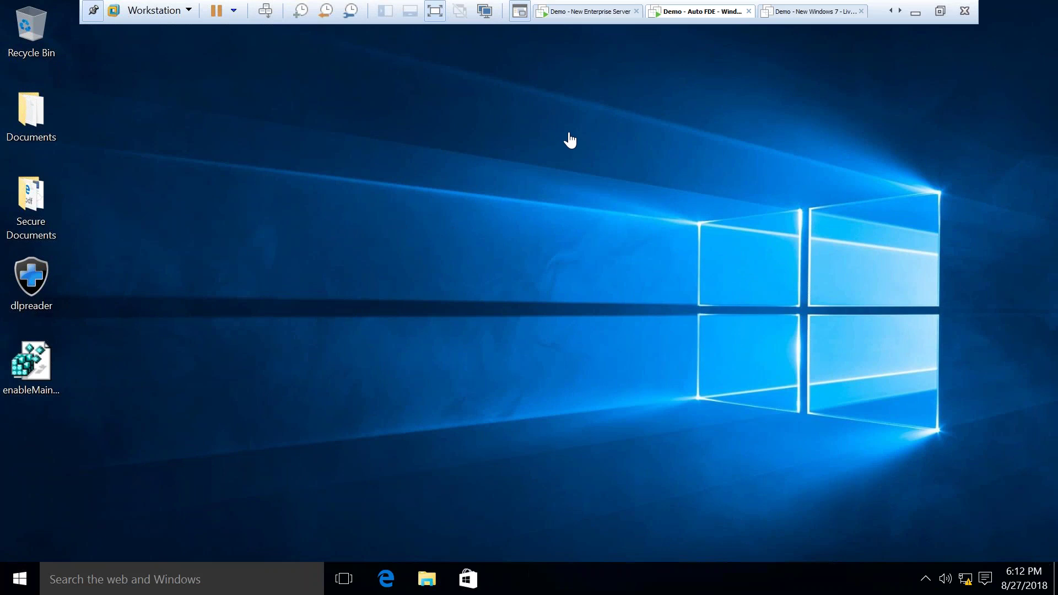
{"action": "left_click", "coordinate": [595, 12]}
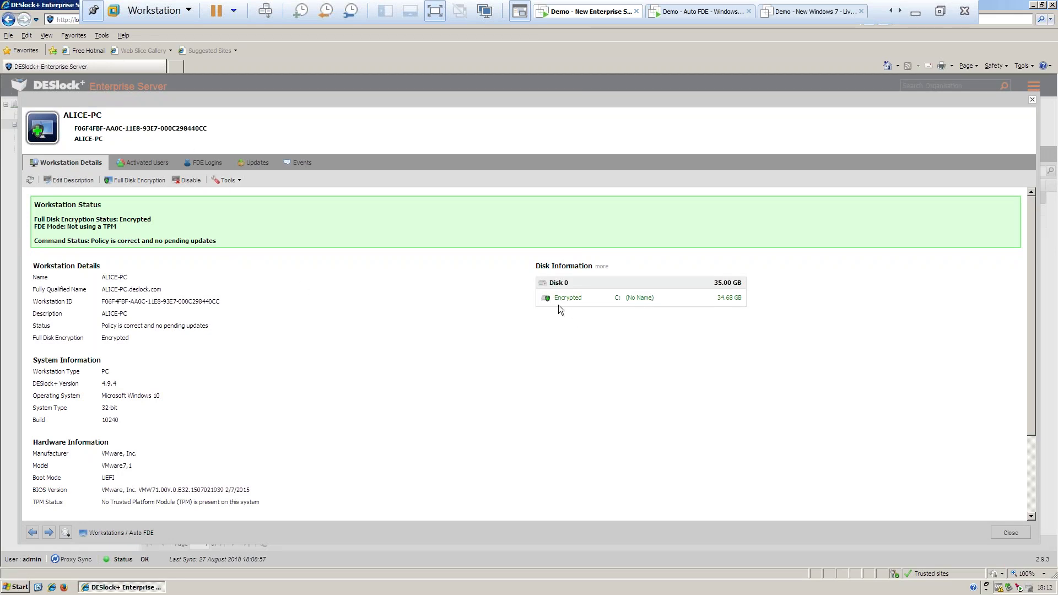
{"action": "left_click", "coordinate": [210, 164]}
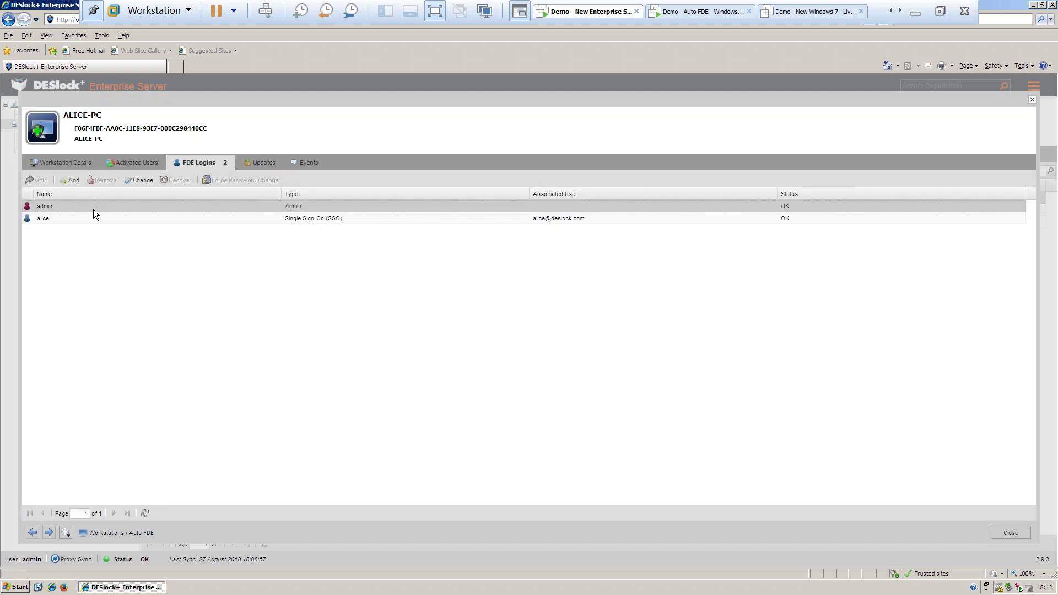
{"action": "left_click", "coordinate": [145, 182]}
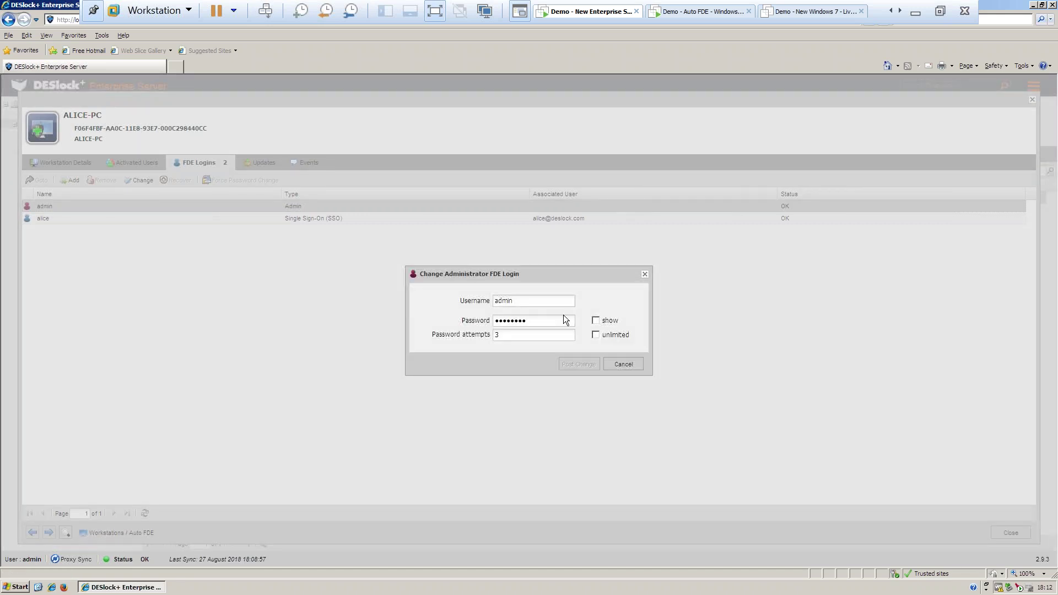
{"action": "left_click", "coordinate": [596, 321]}
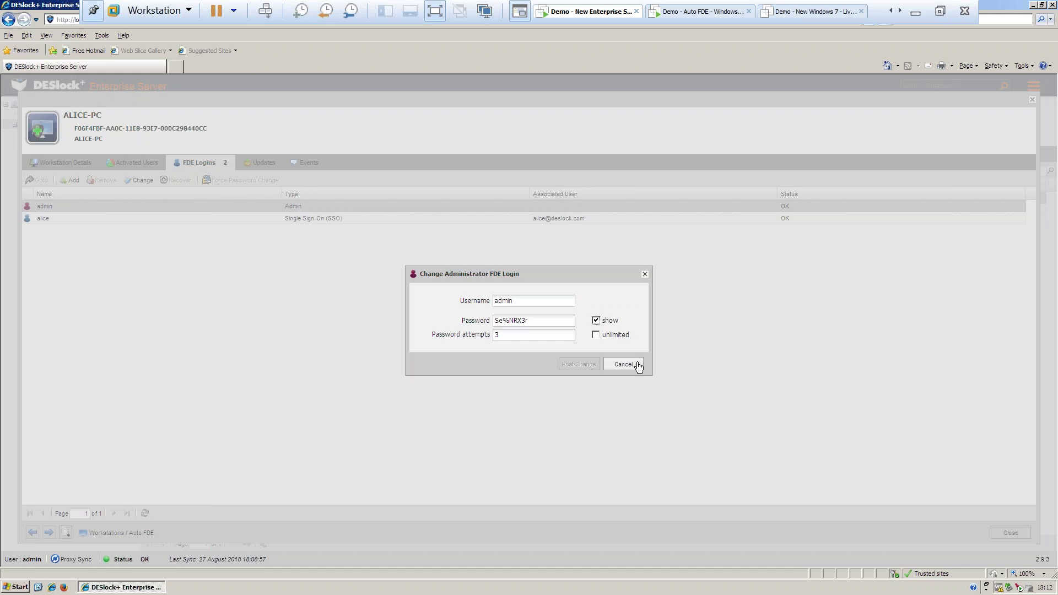
{"action": "left_click", "coordinate": [637, 364]}
{"action": "left_click", "coordinate": [711, 11]}
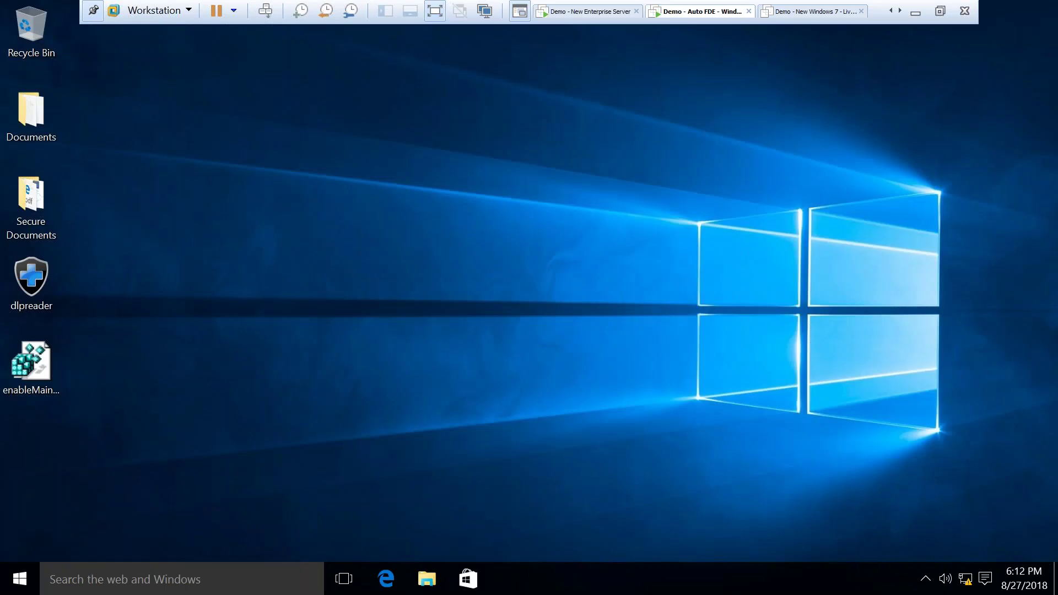